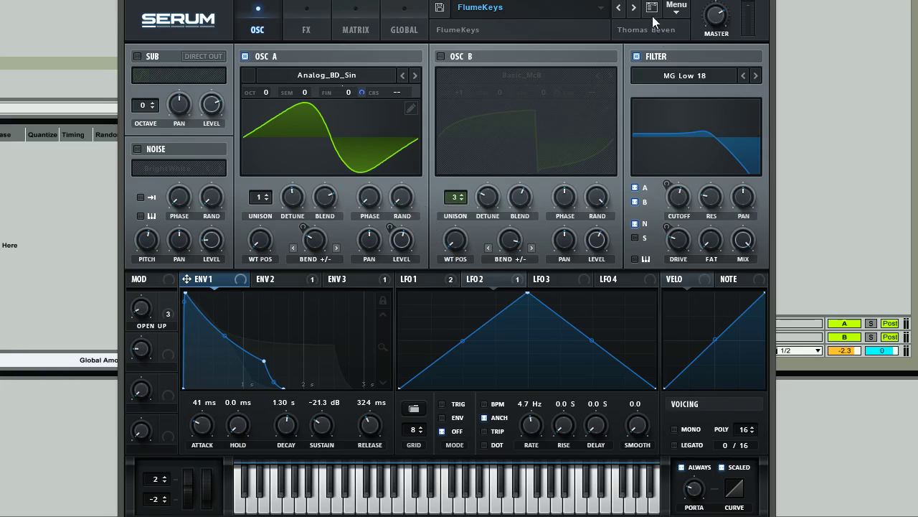
Step: Initialize the preset and load the Analog_BD_Sin wavetable from the Analog category into oscillator A
left_click(676, 8)
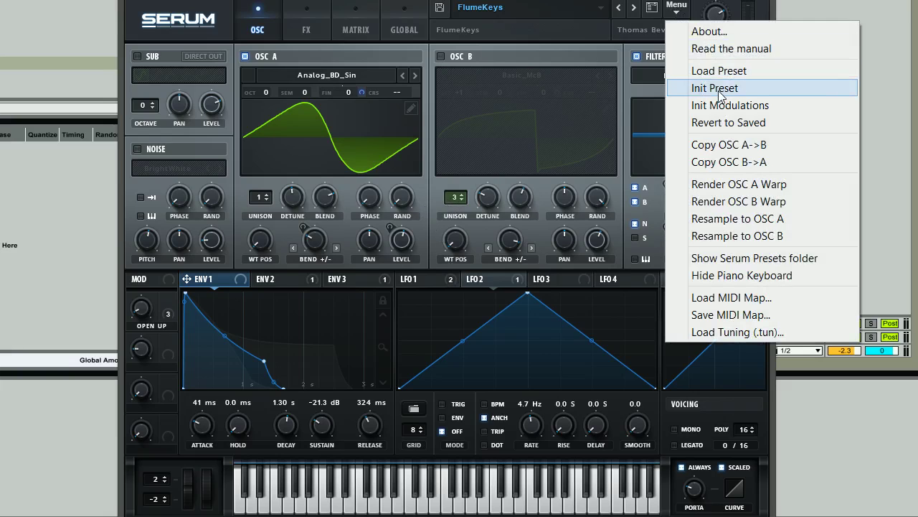
left_click(713, 88)
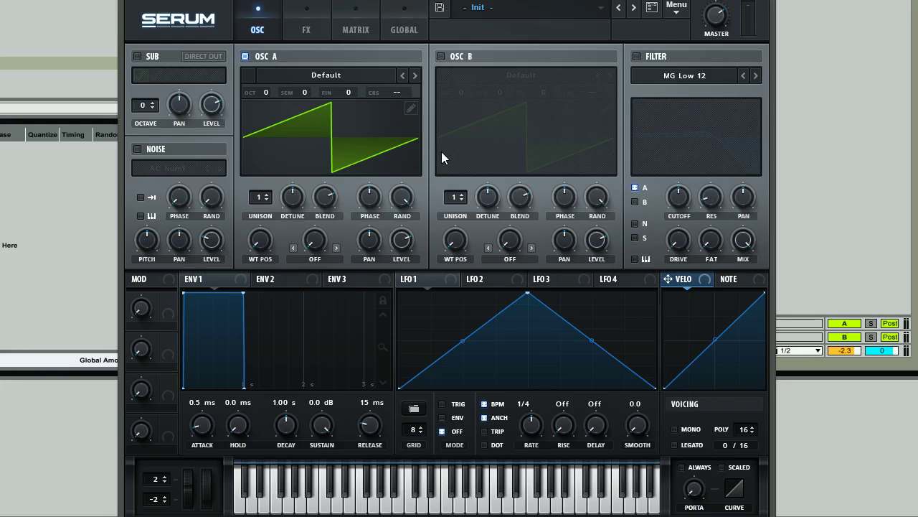
left_click(318, 78)
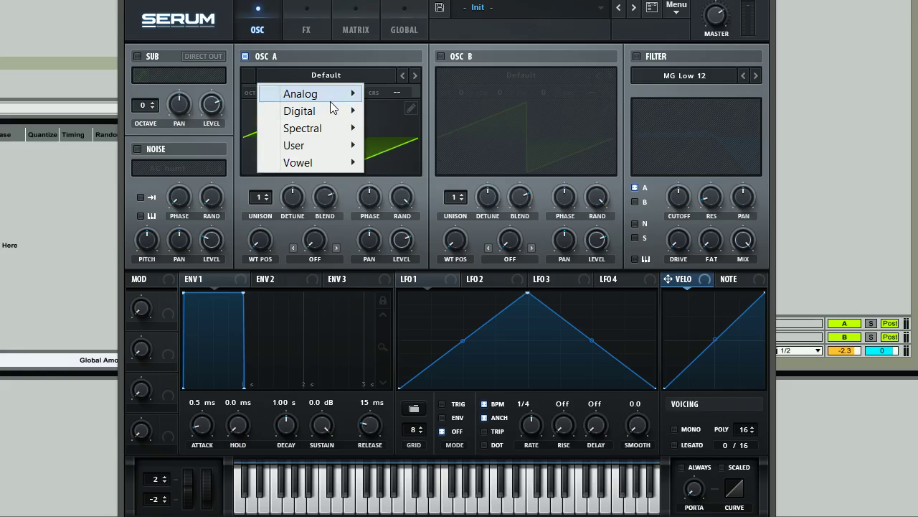
mouse_move(331, 101)
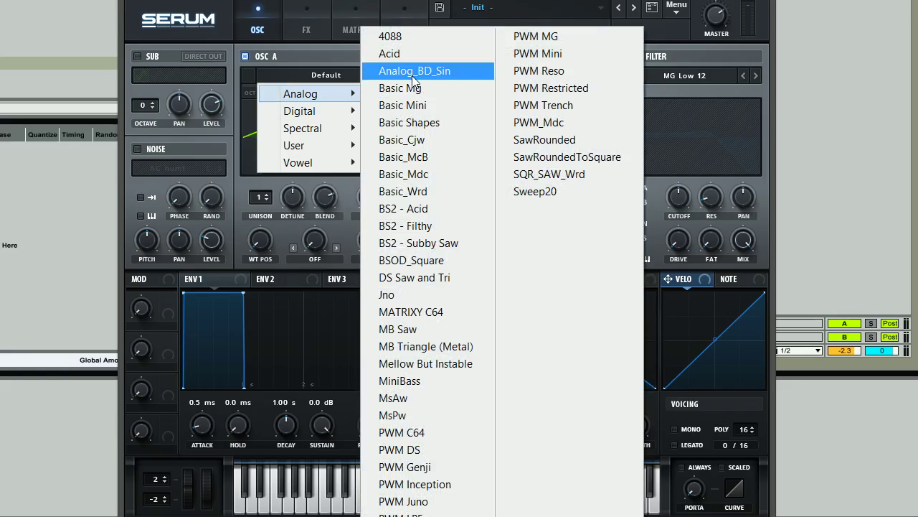
left_click(412, 76)
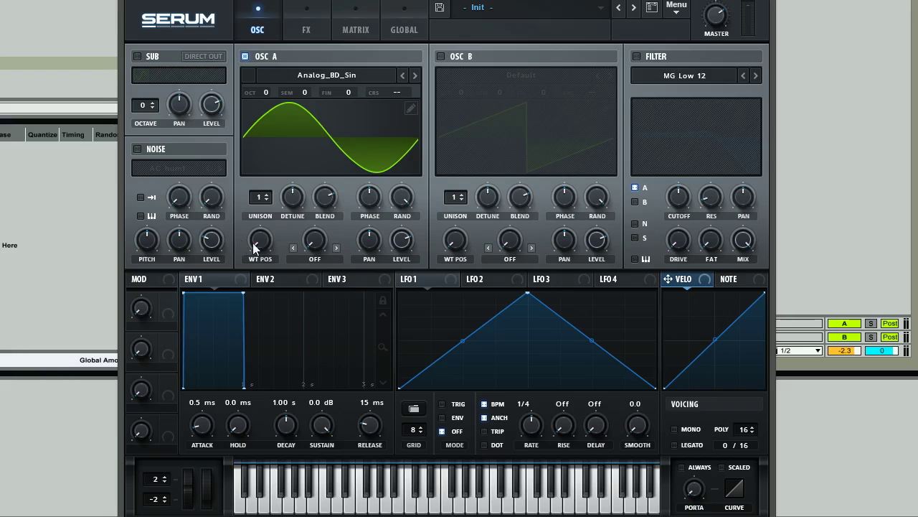
Step: Try out higher wavetable positions on oscillator A and return to position 1
left_click_drag(260, 243, 287, 114)
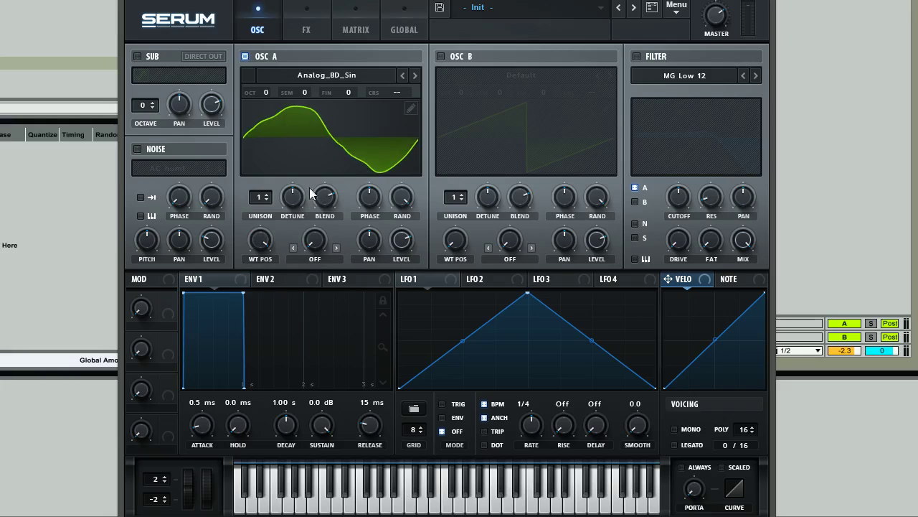
left_click_drag(262, 245, 273, 345)
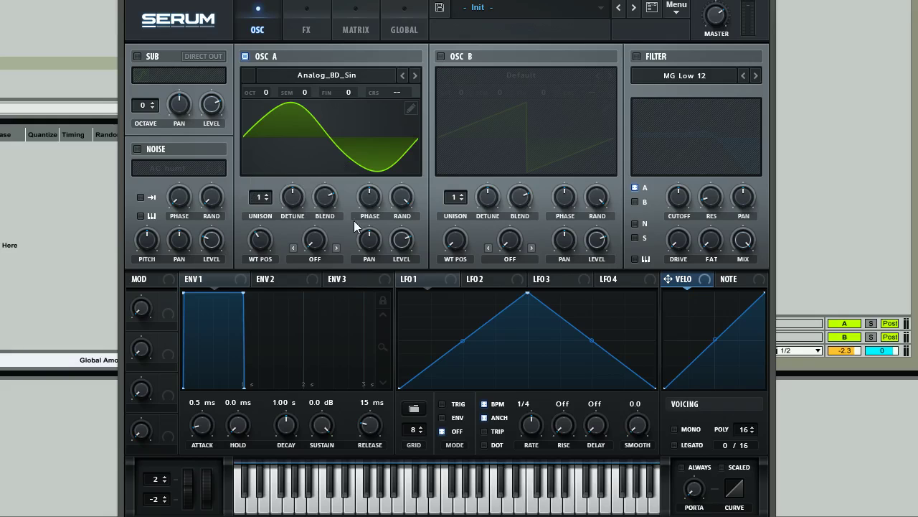
left_click_drag(259, 244, 285, 301)
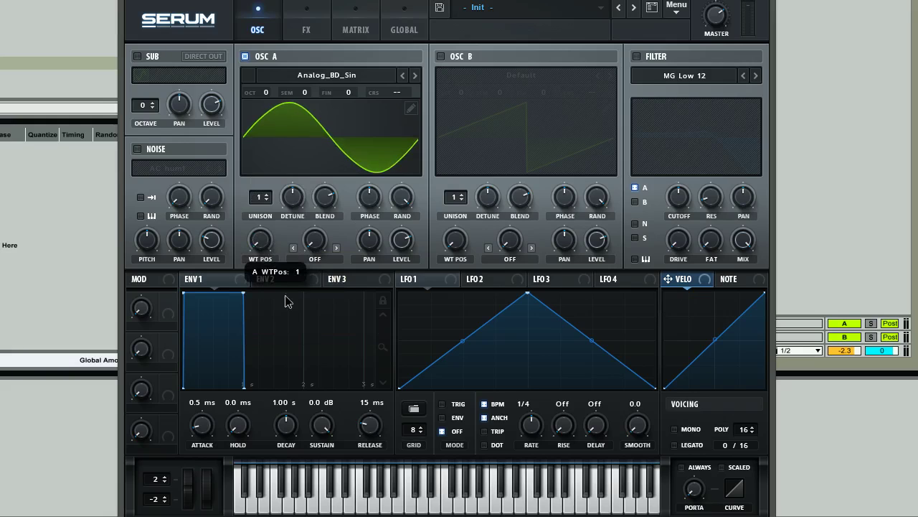
Step: Set oscillator A's warp mode to Bend +/- and bend the sine moderately toward a rounded saw shape
left_click(315, 259)
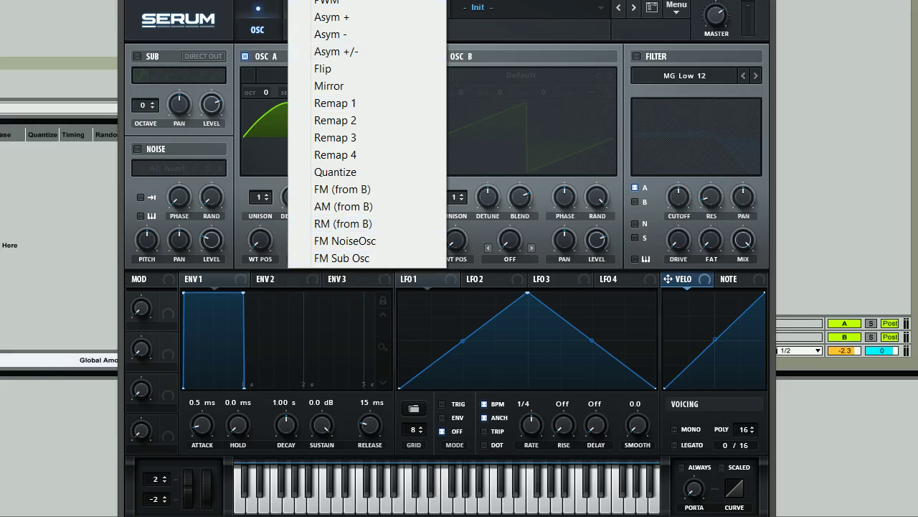
left_click(327, 1)
left_click_drag(327, 252, 336, 276)
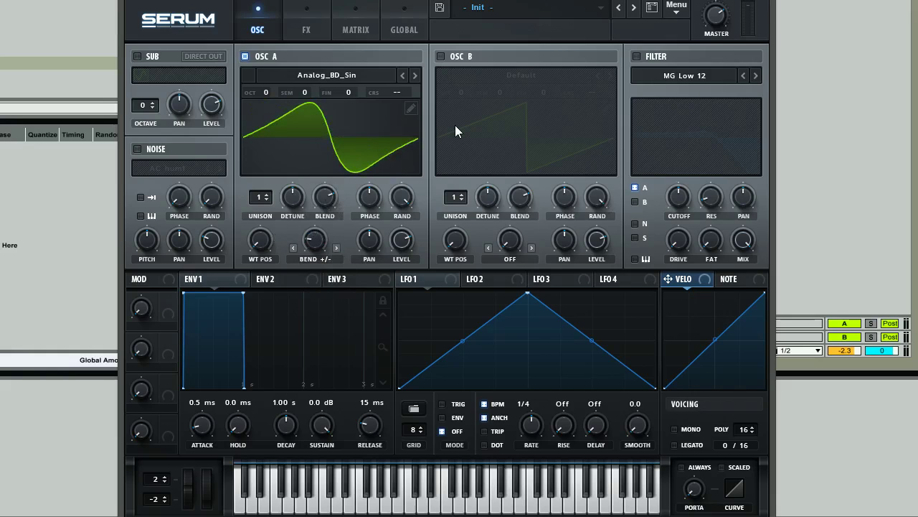
left_click_drag(313, 239, 328, 218)
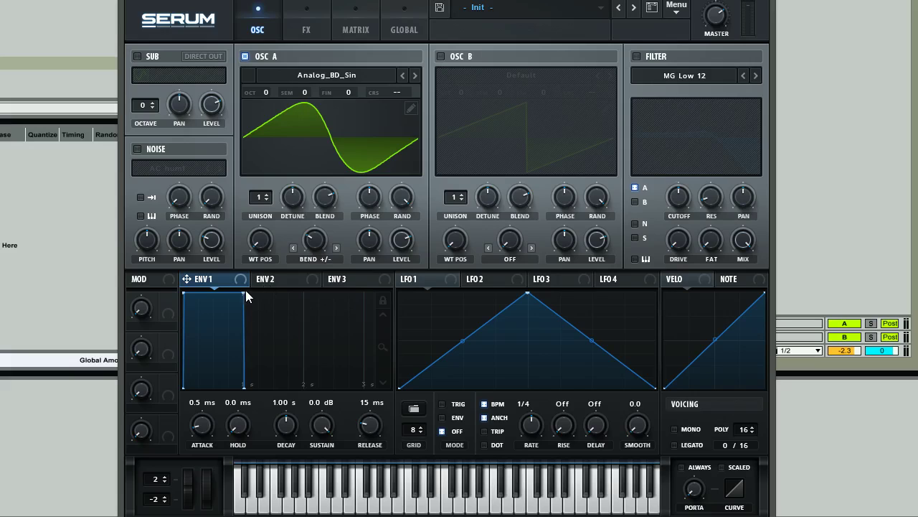
Step: Shape ENV 1 with 20 ms attack, 2.24 s decay, -16.4 dB sustain and 343 ms release, and adjust the master volume
left_click_drag(242, 293, 308, 351)
left_click_drag(251, 336, 250, 339)
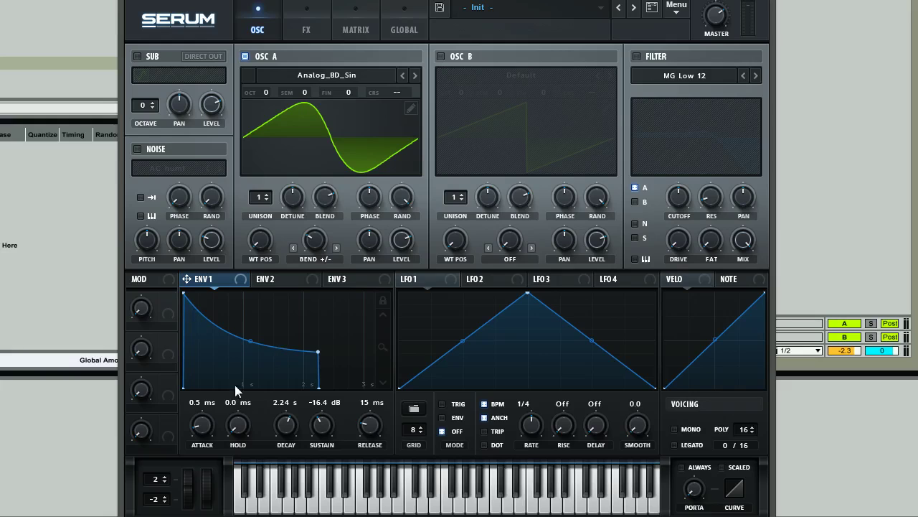
left_click_drag(203, 432, 206, 421)
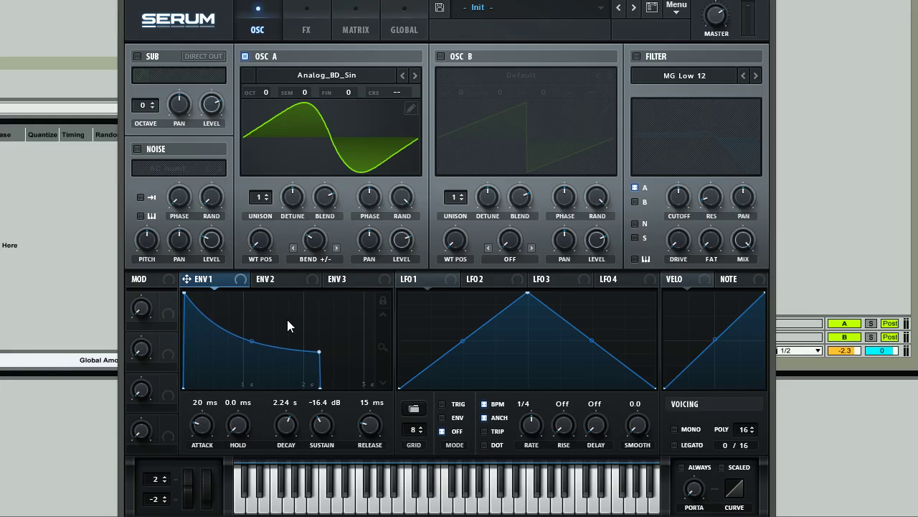
mouse_move(371, 430)
left_mouse_down()
mouse_move(377, 407)
mouse_move(372, 436)
left_mouse_up()
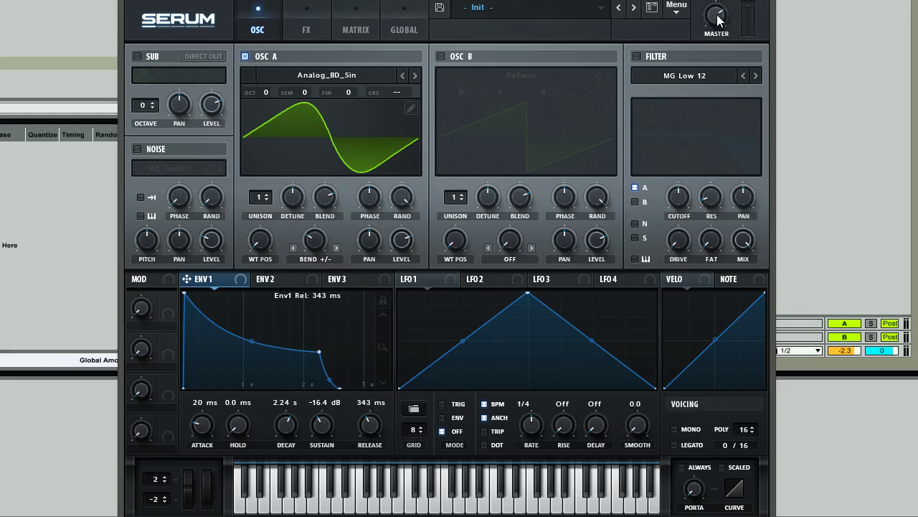
left_click_drag(728, 77, 713, 28)
Step: Enable the filter on oscillator A, choose the MG Low 18 type and adjust its cutoff
mouse_move(409, 224)
left_click(637, 56)
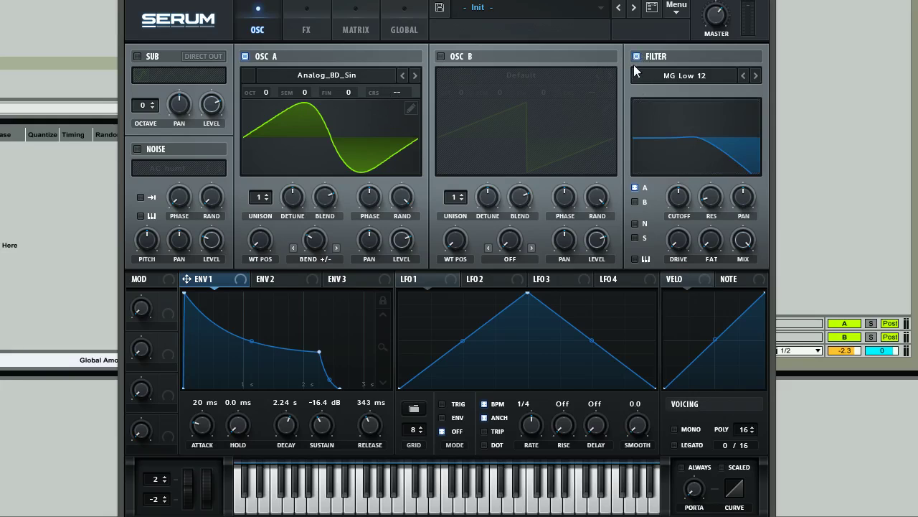
left_click(757, 76)
left_click_drag(682, 207, 681, 207)
Step: Shape ENV 2 with a curved 1.76 s decay, 30.88% sustain and 324 ms release
left_click(287, 285)
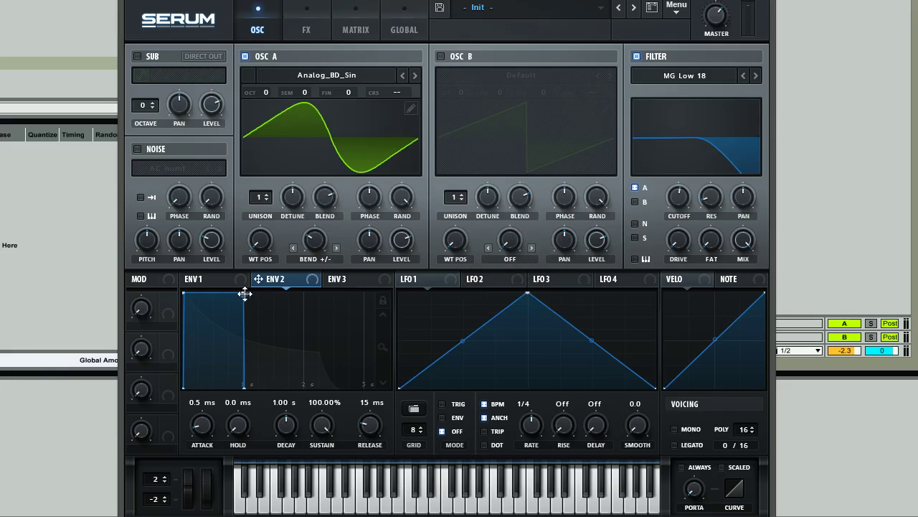
left_click_drag(244, 293, 305, 344)
left_click_drag(243, 332, 243, 329)
left_click_drag(305, 345, 289, 359)
left_click_drag(367, 431, 373, 403)
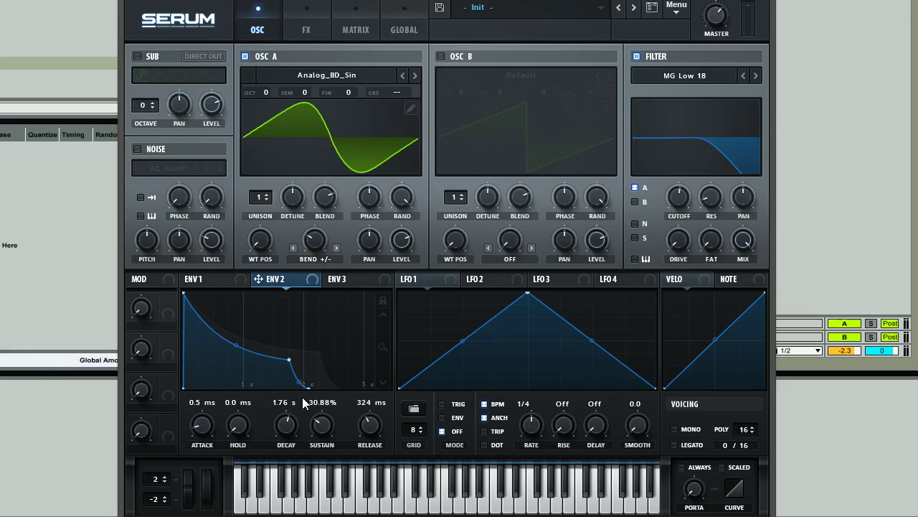
Step: Modulate the filter cutoff with a modest amount of ENV 2, fine-tune the cutoff and set ENV 2's attack to 22 ms
mouse_move(681, 203)
left_mouse_down()
mouse_move(670, 186)
mouse_move(673, 219)
left_mouse_up()
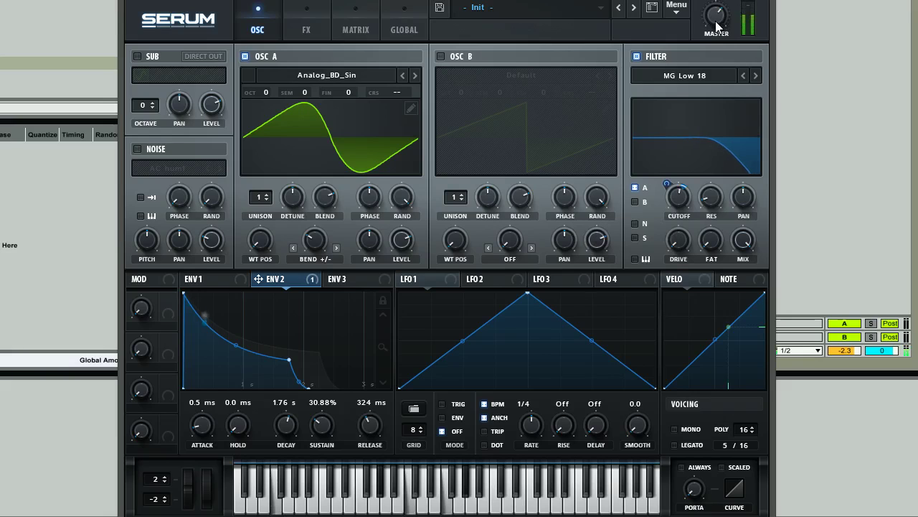
mouse_move(665, 188)
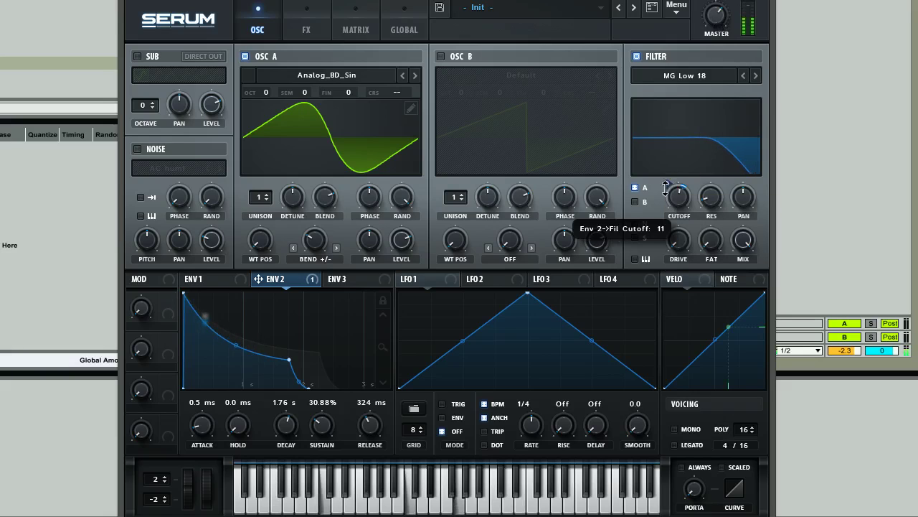
left_click_drag(665, 188, 670, 158)
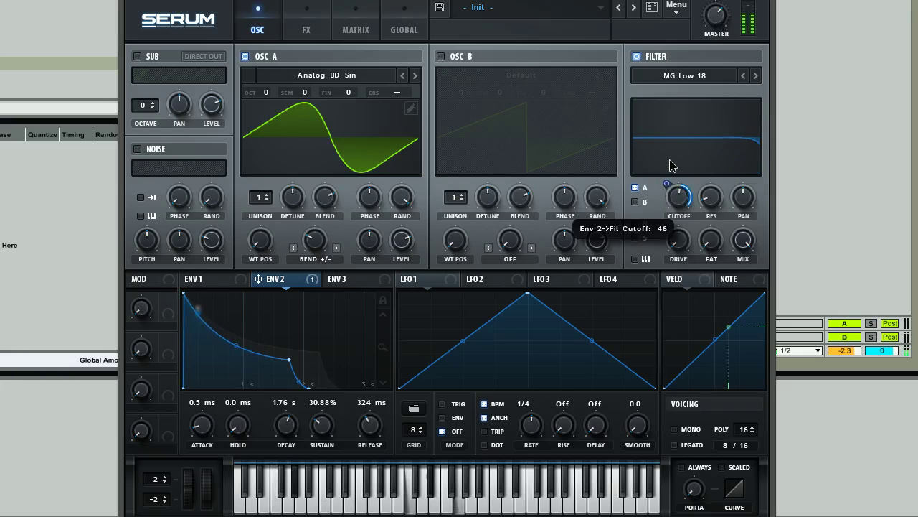
left_click_drag(676, 185, 675, 219)
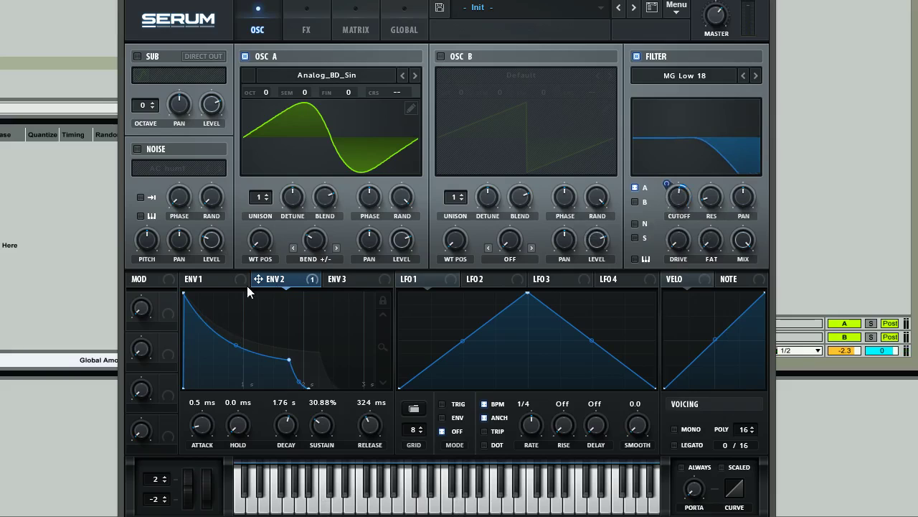
left_click_drag(202, 433, 205, 414)
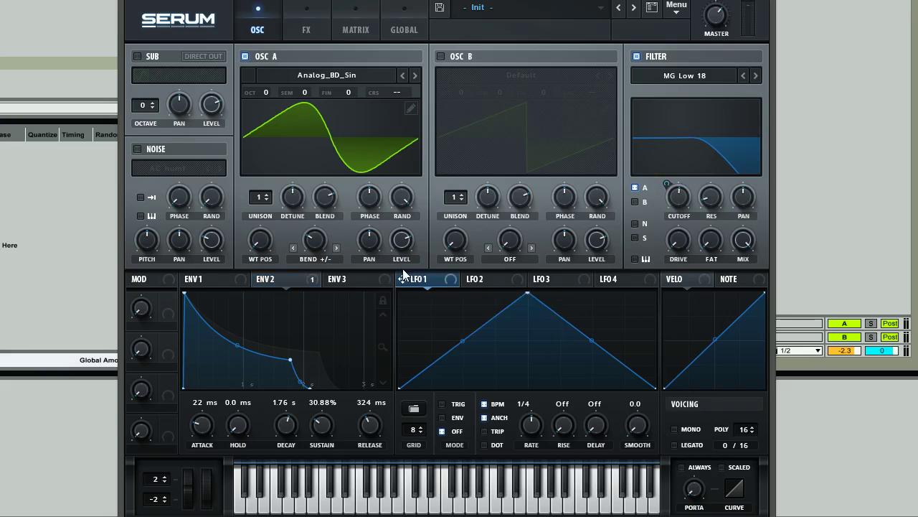
Step: Assign LFO 1 to oscillator A's fine tuning and adjust the modulation to a subtle pitch drift
left_click_drag(406, 280, 381, 179)
left_click_drag(362, 92, 367, 102)
left_click_drag(361, 92, 361, 92)
right_click(364, 89)
left_click(395, 59)
Step: Redraw LFO 1 as a triangle starting at mid-level with its peak at one quarter and trough at three quarters, and adjust its fine-tuning depth
left_click_drag(402, 387, 395, 337)
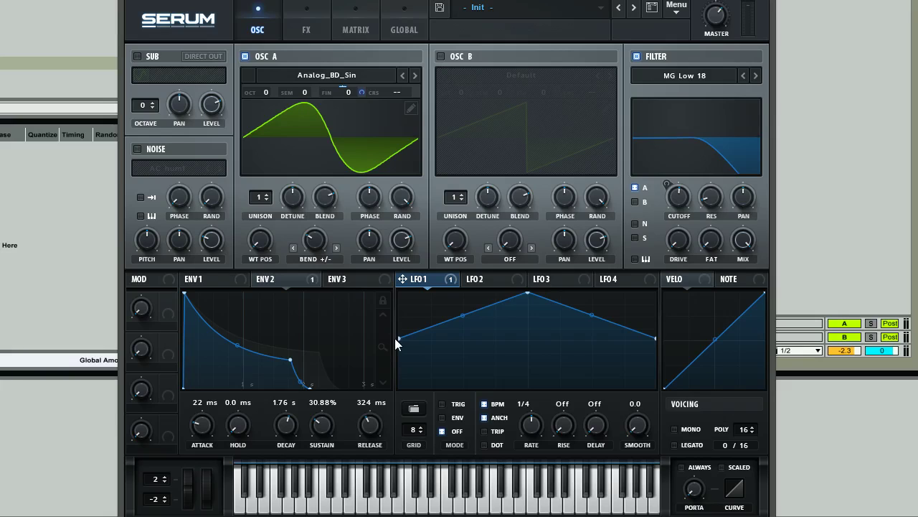
left_click_drag(527, 292, 463, 281)
left_click_drag(655, 339, 591, 404)
double_click(629, 339)
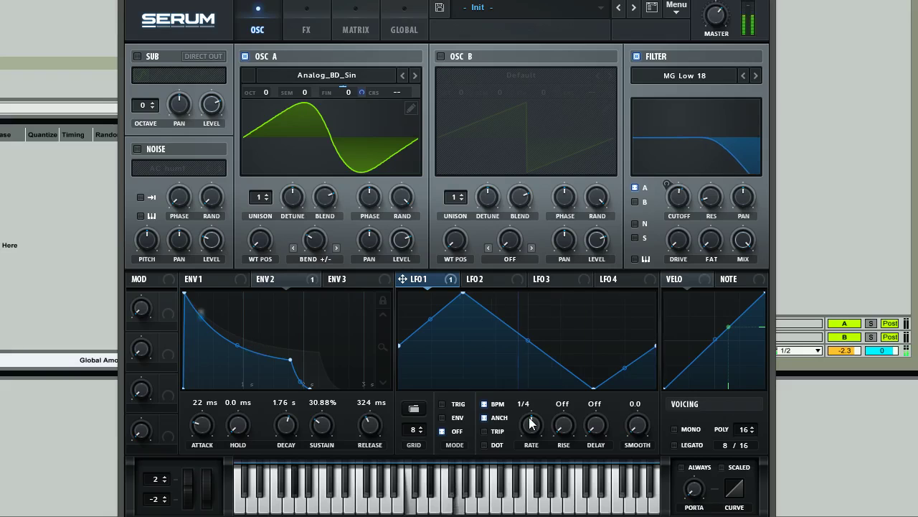
mouse_move(363, 89)
mouse_move(364, 89)
left_mouse_down()
mouse_move(368, 48)
mouse_move(372, 102)
left_mouse_up()
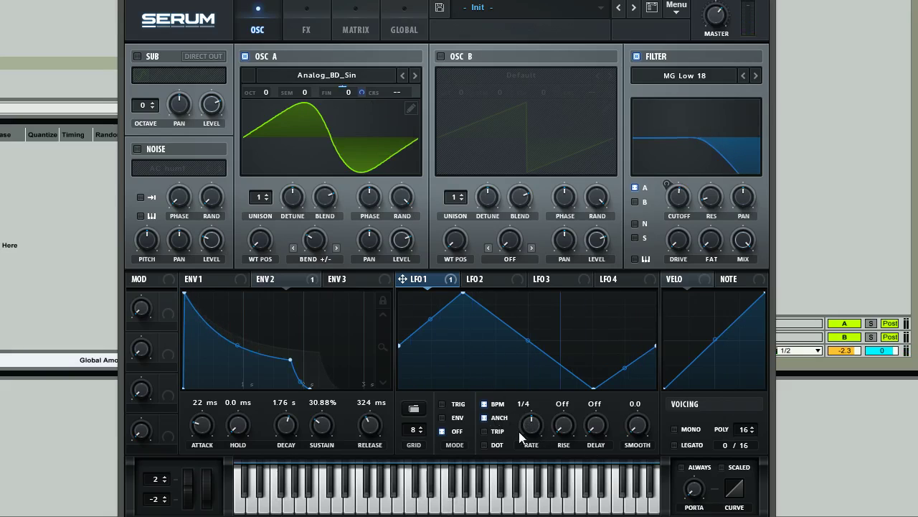
Step: Turn off BPM sync for LFO 1, toggle its anchor option and adjust the free-running rate
left_click(485, 405)
left_click(484, 417)
left_click_drag(531, 426, 540, 445)
Step: Assign LFO 2 to oscillator A's level with a small depth and turn off BPM sync so it runs at 4.7 Hz
left_click(495, 279)
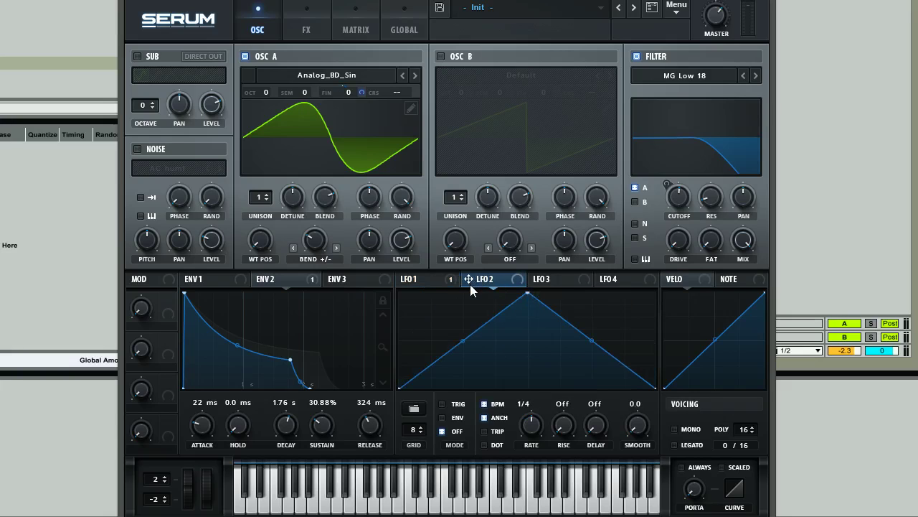
left_click_drag(469, 284, 398, 236)
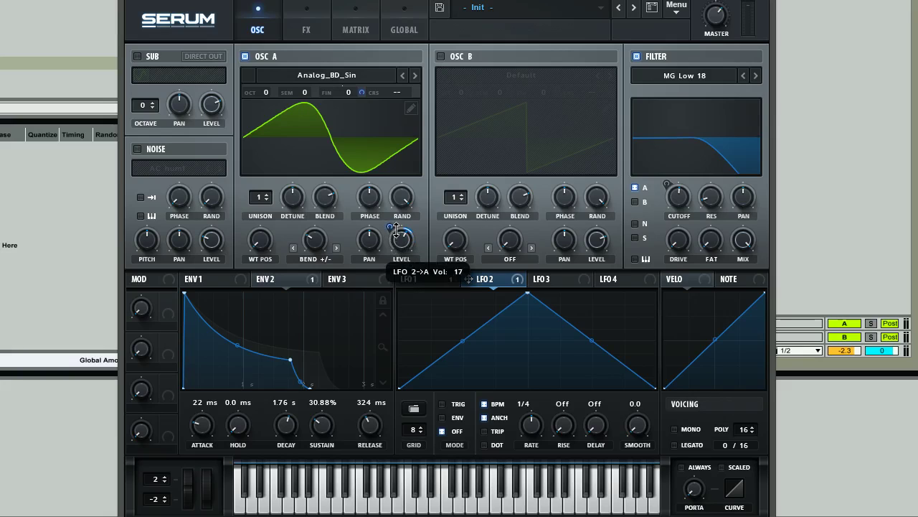
left_click(484, 404)
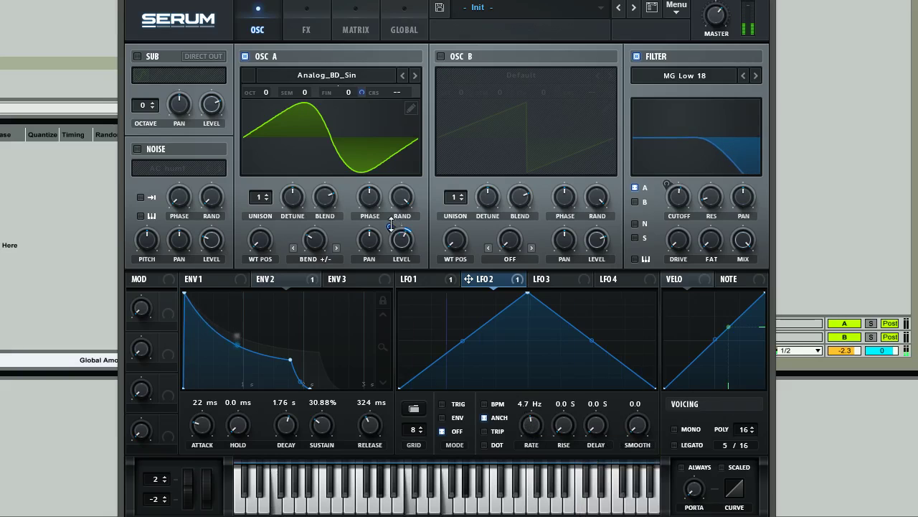
mouse_move(391, 216)
mouse_move(391, 215)
left_mouse_down()
mouse_move(396, 184)
mouse_move(391, 228)
left_mouse_up()
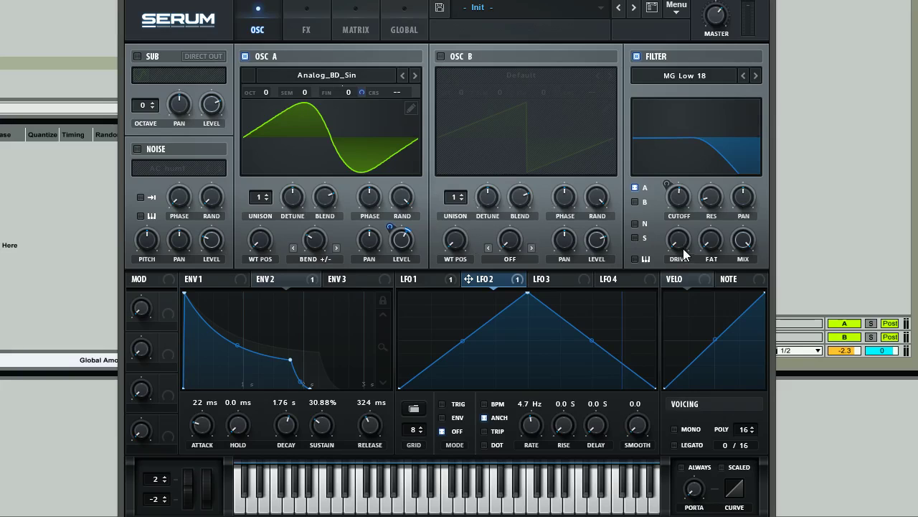
Step: Add a small amount of drive to the filter
mouse_move(681, 247)
left_mouse_down()
mouse_move(682, 207)
mouse_move(685, 236)
left_mouse_up()
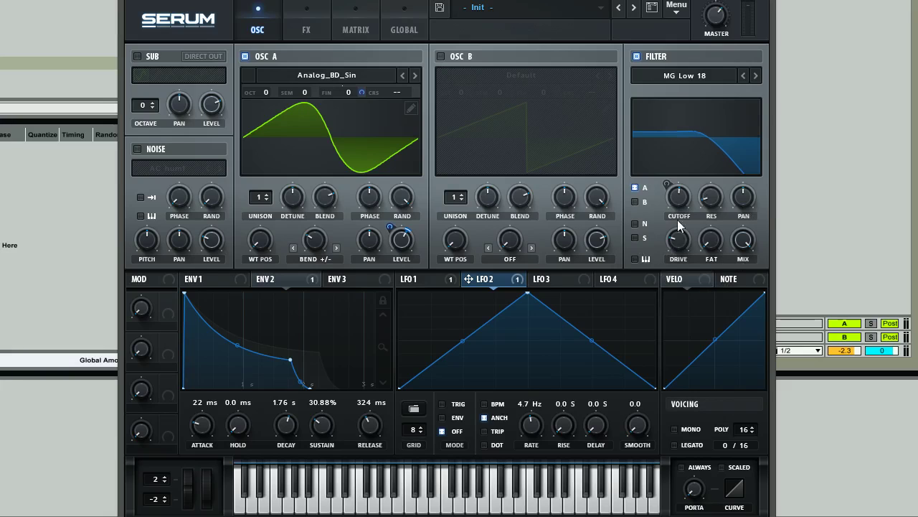
left_click_drag(680, 246, 680, 246)
left_click_drag(683, 249, 683, 246)
Step: Assign Macro 1 to oscillator A's bend amount, the filter cutoff and the filter drive
left_click_drag(168, 299, 290, 278)
left_click_drag(167, 300, 668, 203)
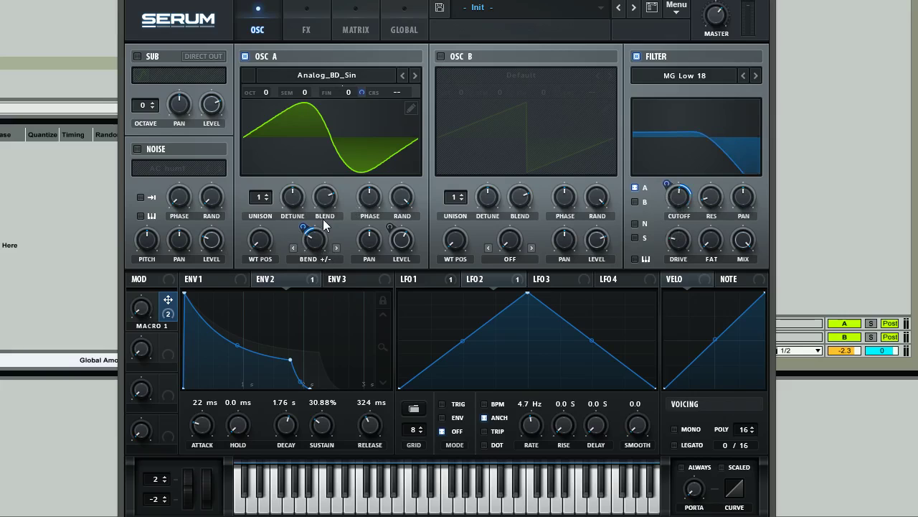
left_click_drag(168, 301, 663, 278)
Step: Sweep Macro 1 to test its range and increase its modulation depth on oscillator A's bend
left_click_drag(144, 316, 138, 267)
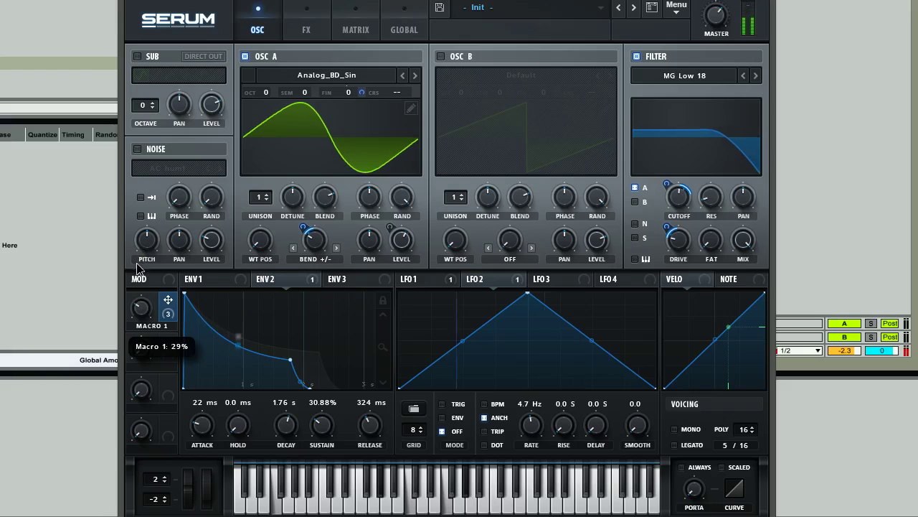
mouse_move(314, 232)
left_mouse_down()
mouse_move(320, 247)
mouse_move(317, 221)
mouse_move(302, 224)
left_mouse_up()
left_click_drag(142, 310, 146, 343)
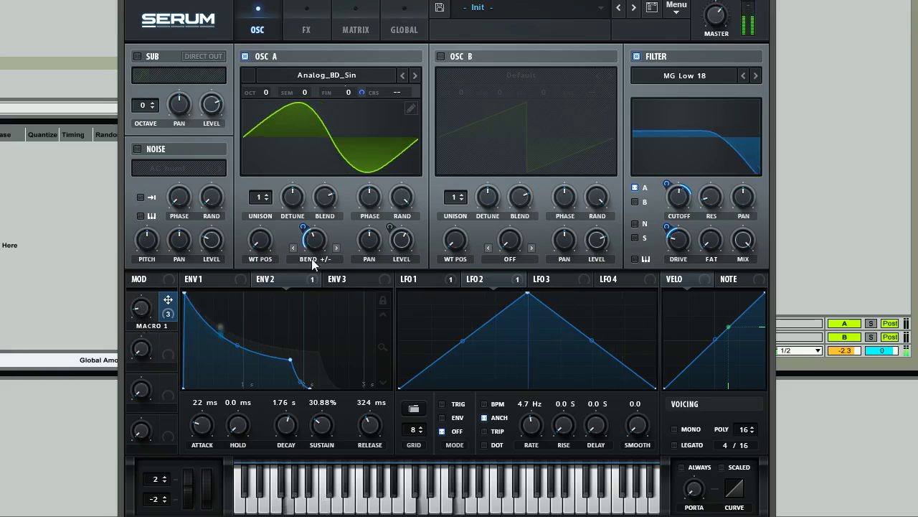
mouse_move(318, 241)
left_mouse_down()
mouse_move(304, 219)
mouse_move(304, 229)
left_mouse_up()
left_click_drag(144, 320, 145, 201)
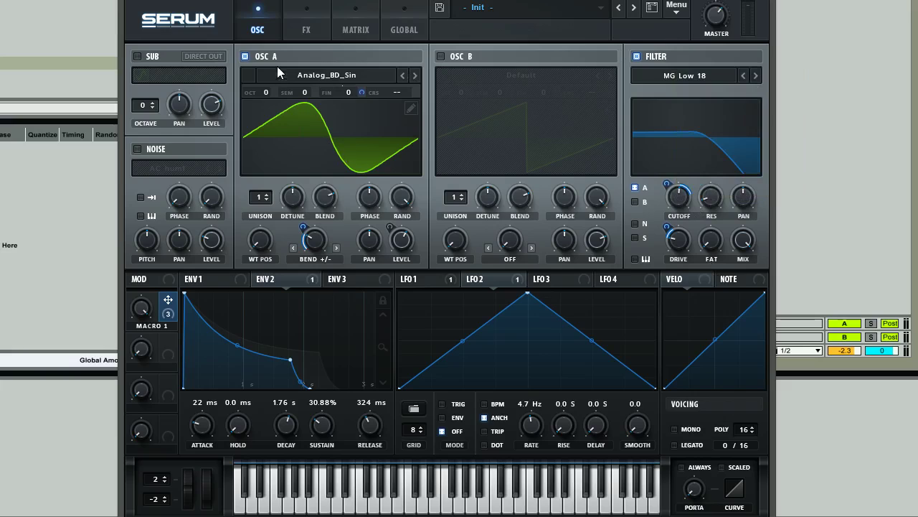
Step: Enable the Tube distortion effect with a pre-distortion high-pass filter at 3877 Hz and a Q of 0.1
left_click(306, 24)
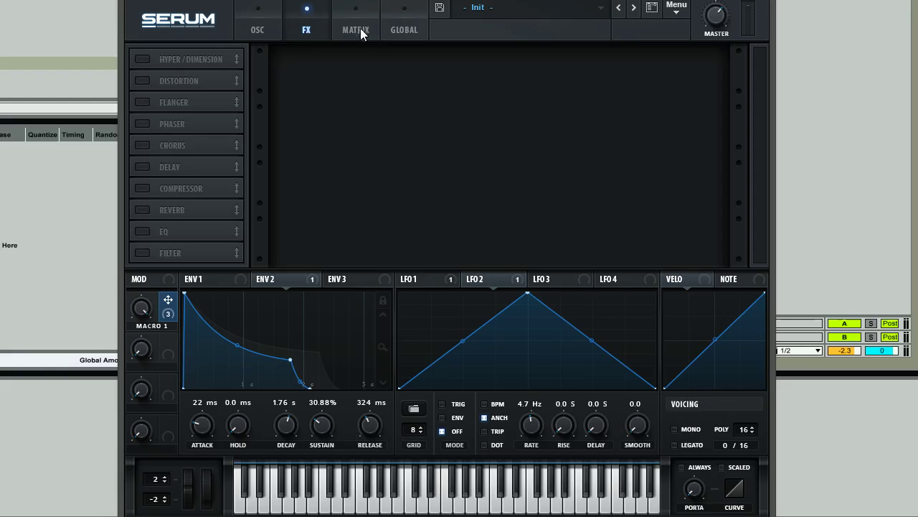
left_click(142, 80)
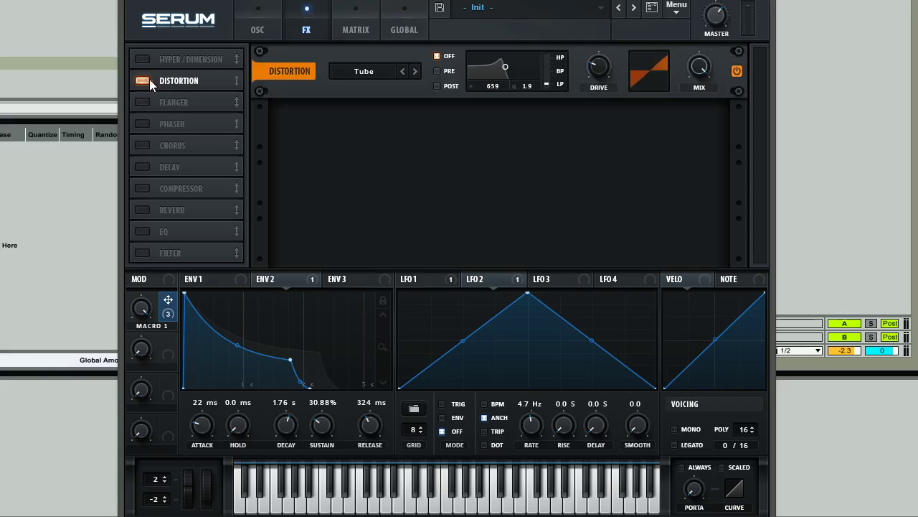
left_click(435, 72)
left_click_drag(547, 79, 526, 87)
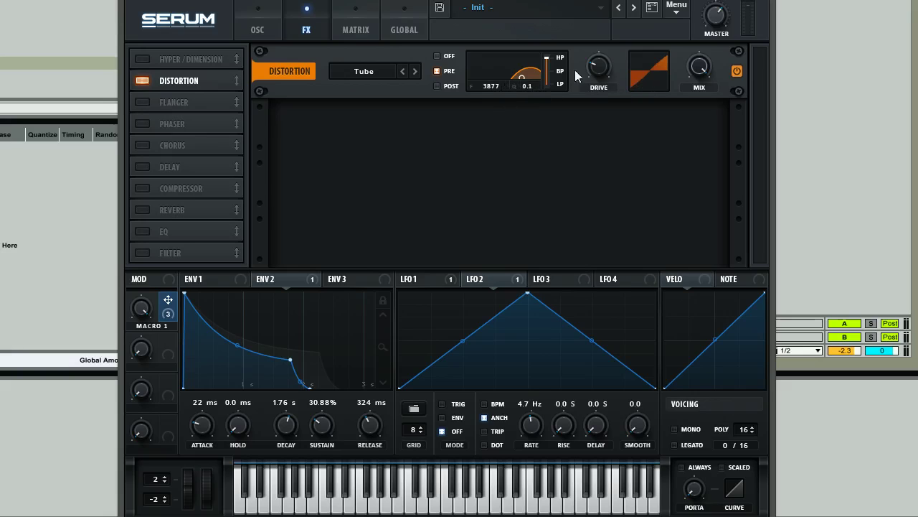
Step: Shape Env 3 with a curved decay of 1.18 s, sustain of 11.76% and release of 94 ms
left_click(350, 280)
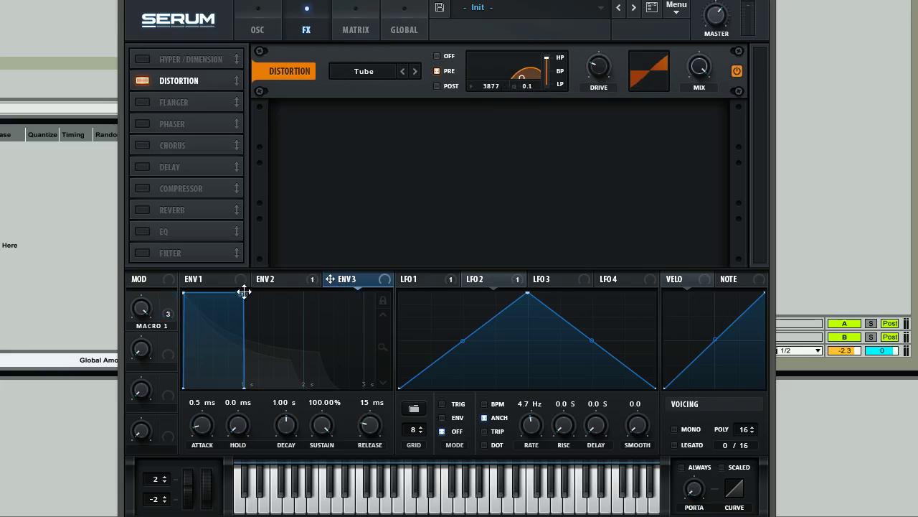
left_click_drag(245, 292, 231, 340)
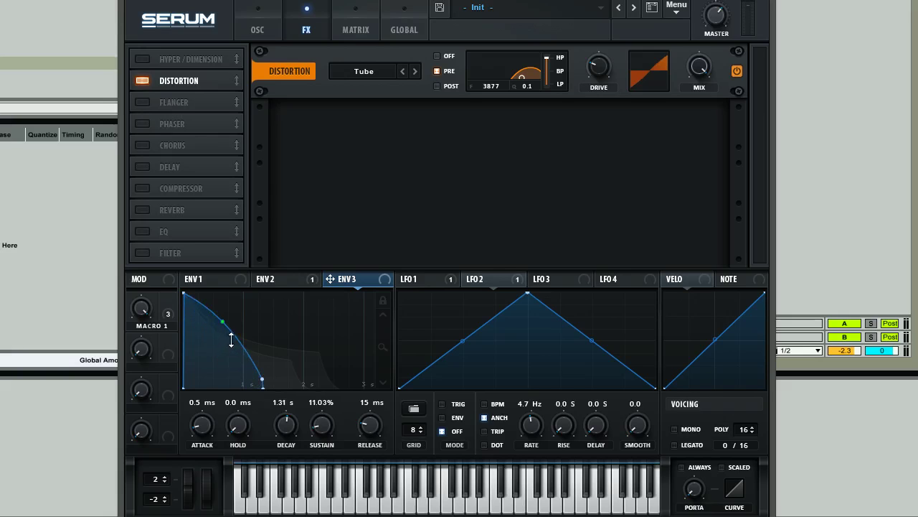
left_click_drag(262, 378, 253, 379)
left_click_drag(371, 425, 369, 404)
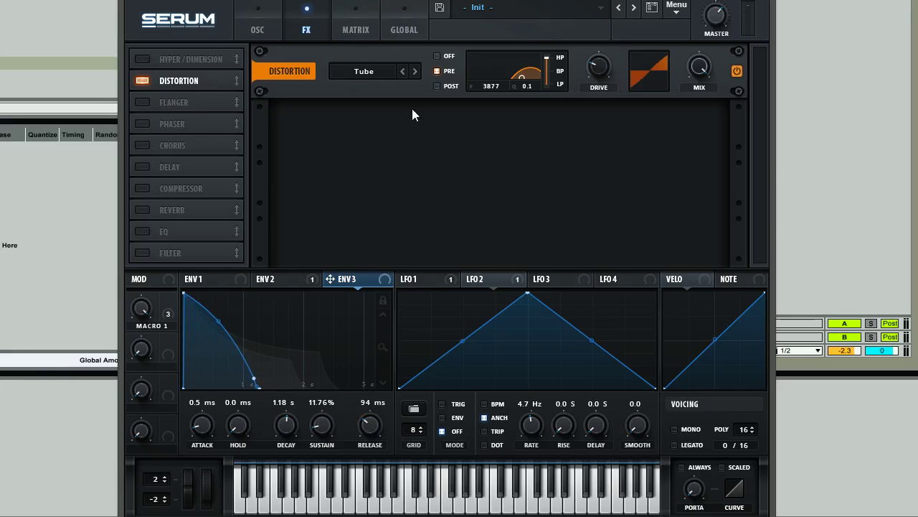
Step: Assign Env 3 to the distortion drive and adjust its modulation depth
left_click_drag(330, 278, 598, 66)
mouse_move(587, 89)
left_click_drag(589, 61, 588, 60)
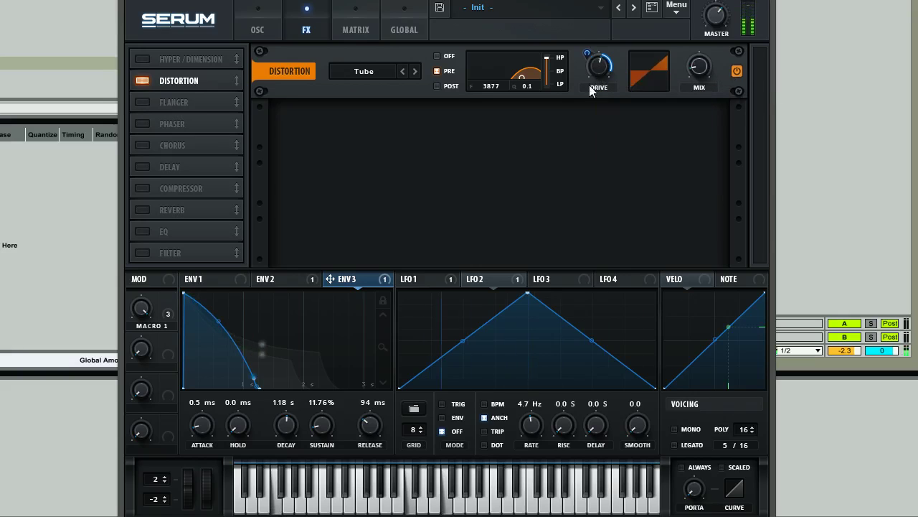
Step: With Macro 1 lowered to 8%, set the distortion's Env 3 drive depth to 29 and its mix to 20%
left_click(264, 18)
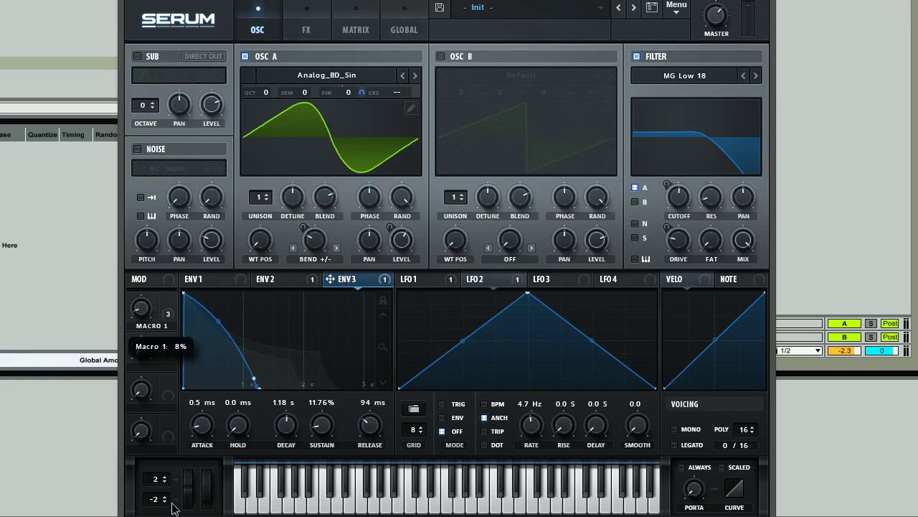
left_click(306, 29)
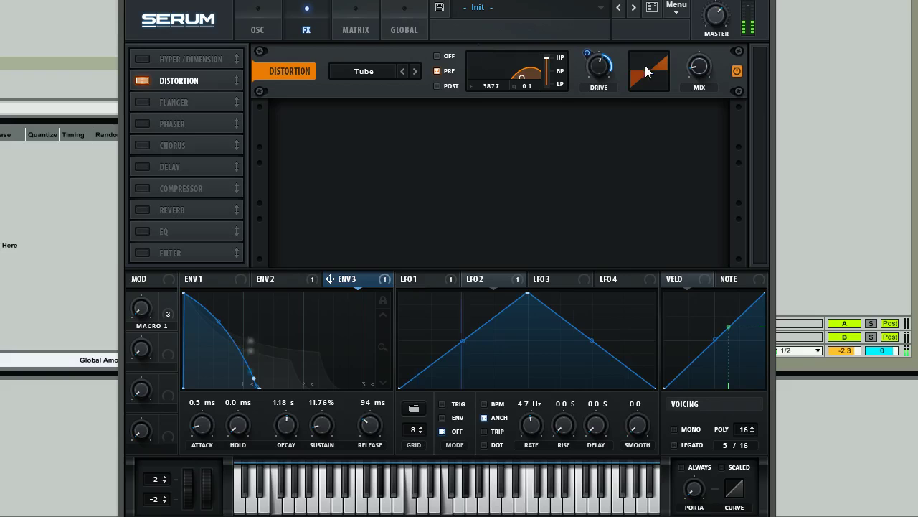
mouse_move(598, 70)
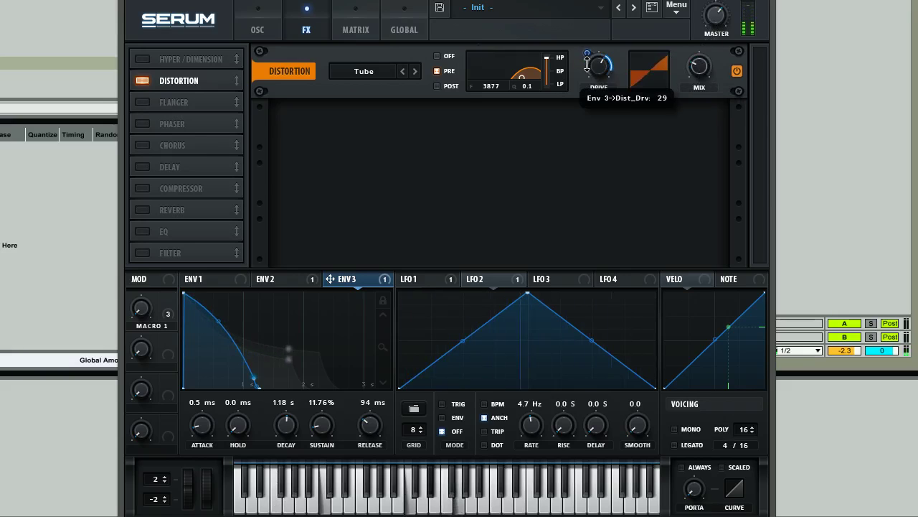
left_click_drag(698, 66, 698, 83)
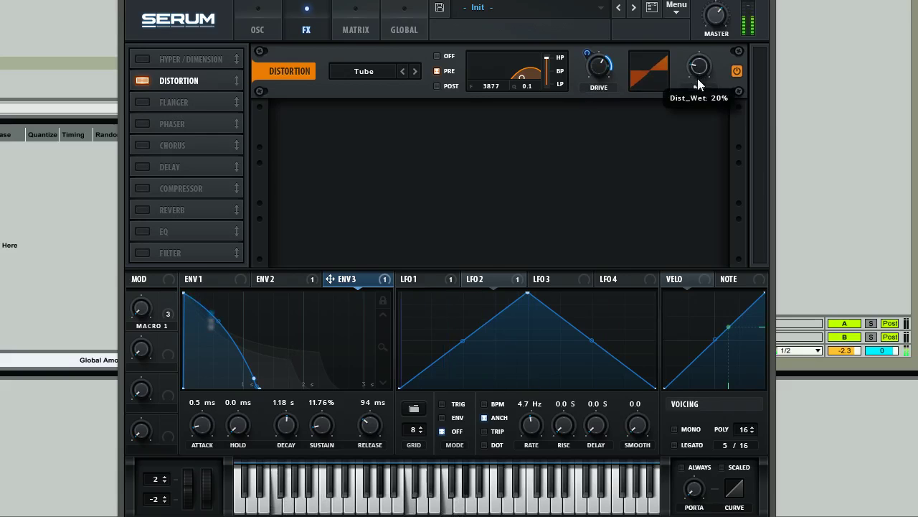
Step: Raise Macro 1 to 35% and fine-tune the distortion mix
left_click(248, 29)
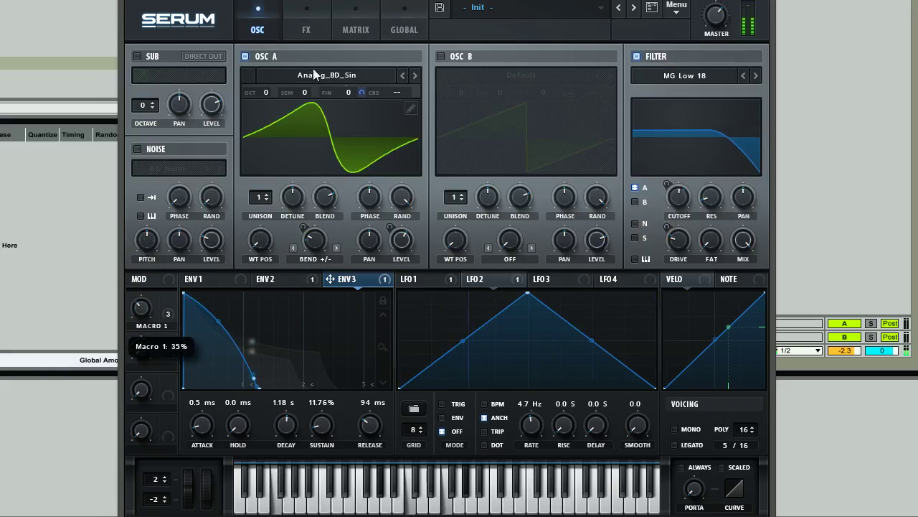
left_click(306, 29)
mouse_move(705, 69)
left_mouse_down()
mouse_move(705, 54)
mouse_move(706, 69)
left_mouse_up()
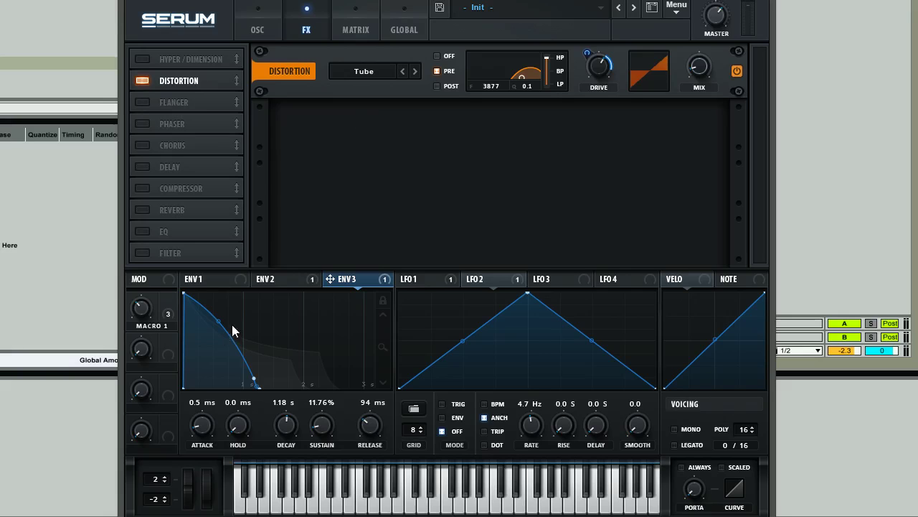
Step: Refine Env 3 with a decay of 990 ms, a straighter decay curve and a release of 181 ms
left_click_drag(290, 424, 289, 429)
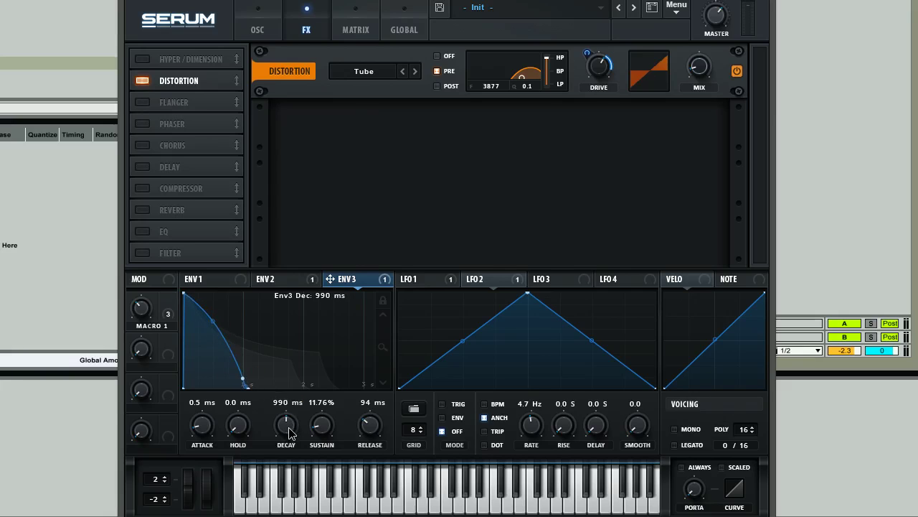
left_click_drag(214, 321, 224, 328)
left_click_drag(380, 434, 377, 423)
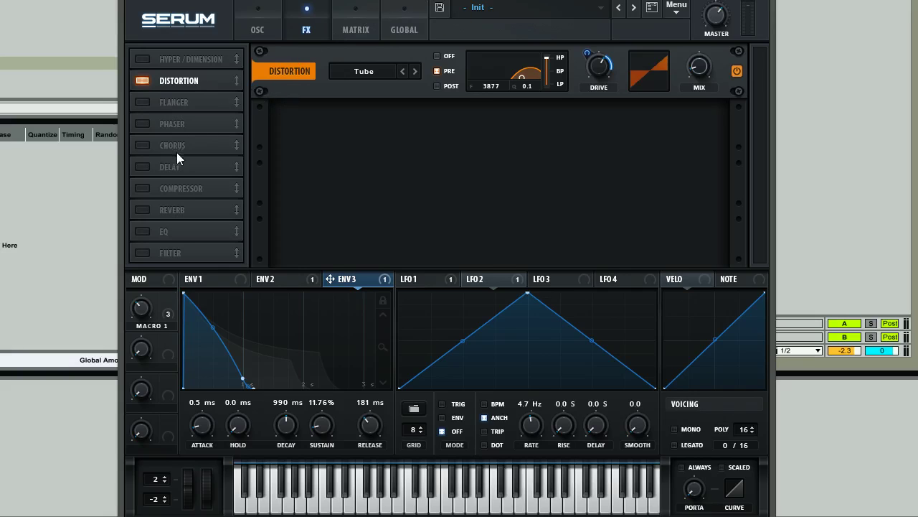
Step: Enable the chorus effect with a mix of about 29% and compare the sound with it bypassed and active
left_click(141, 145)
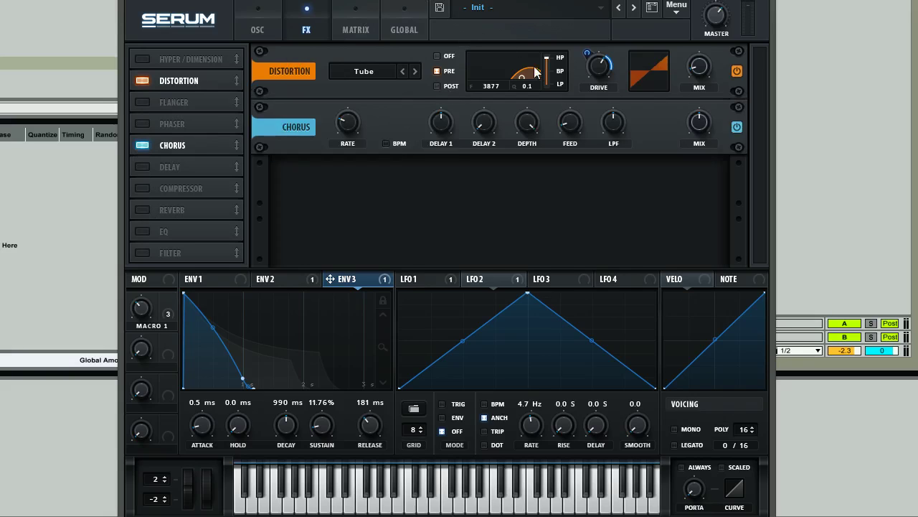
mouse_move(703, 151)
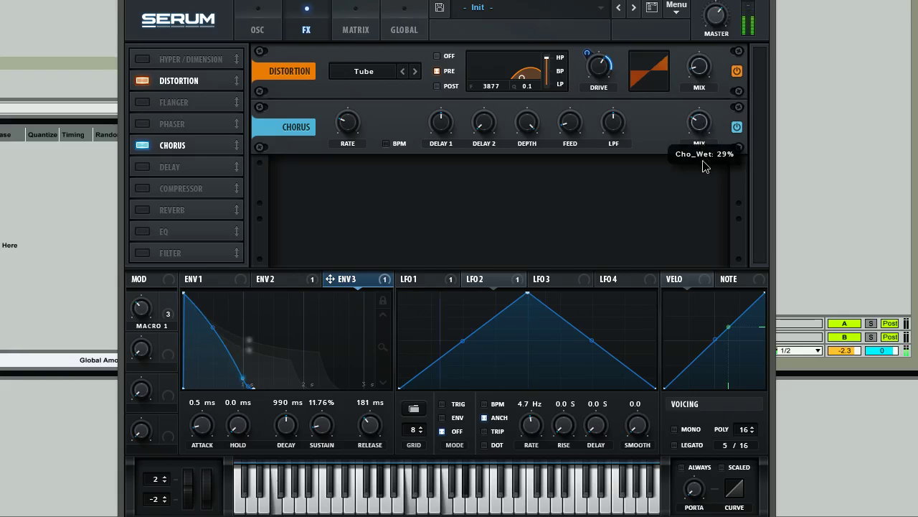
left_click(739, 127)
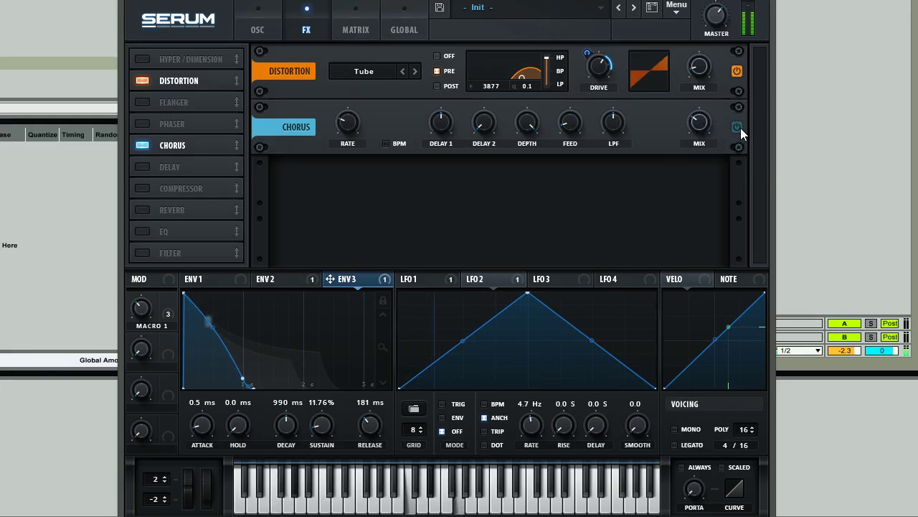
left_click(739, 126)
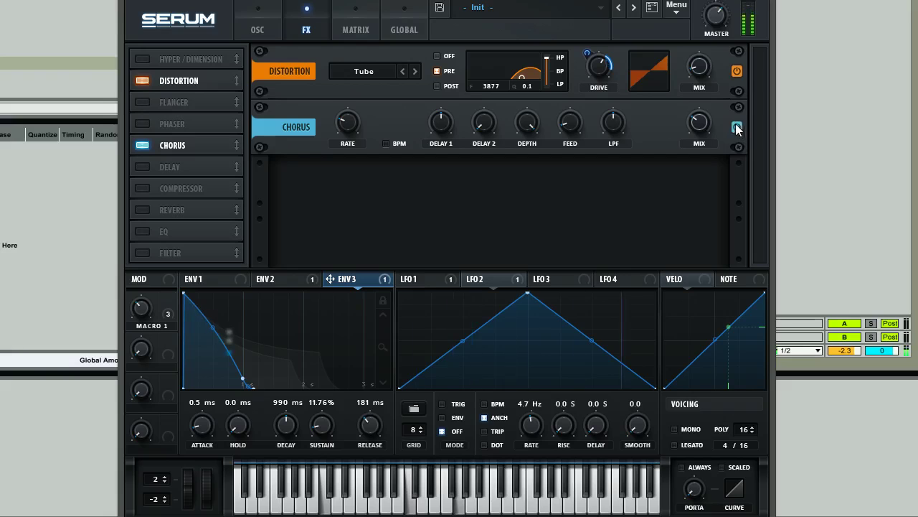
left_click(696, 110)
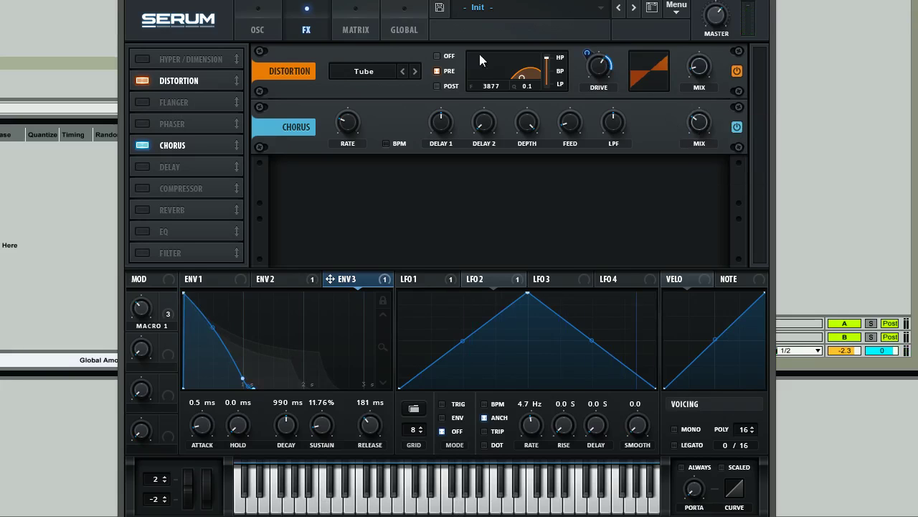
Step: Enable the reverb effect and turn Macro 1 down
left_click(142, 211)
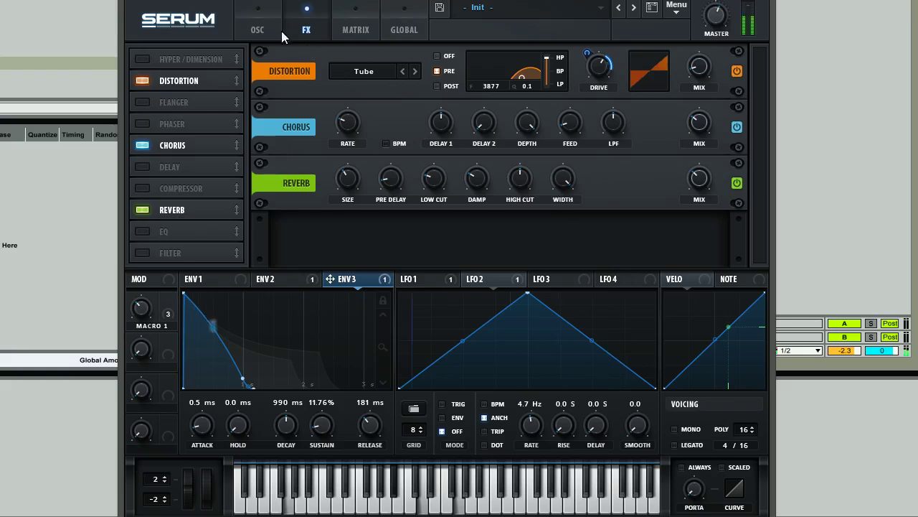
left_click(257, 29)
left_click_drag(142, 277, 138, 310)
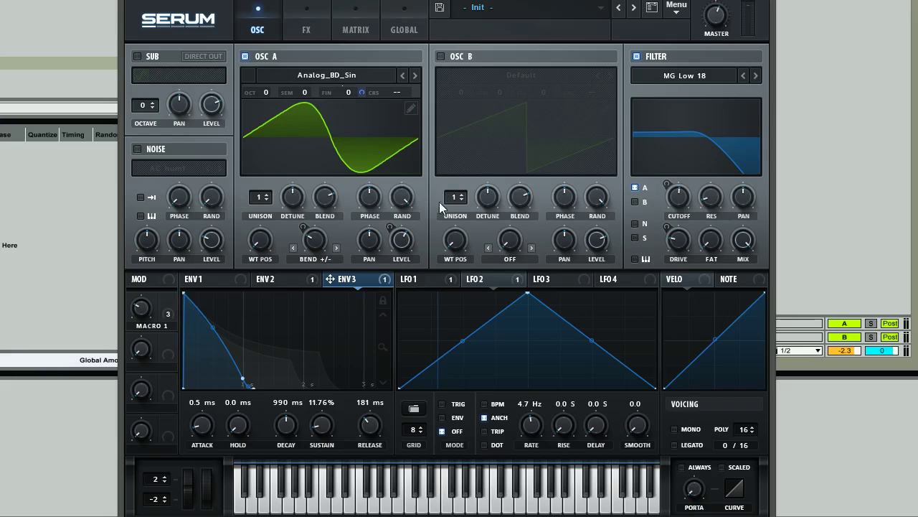
mouse_move(400, 226)
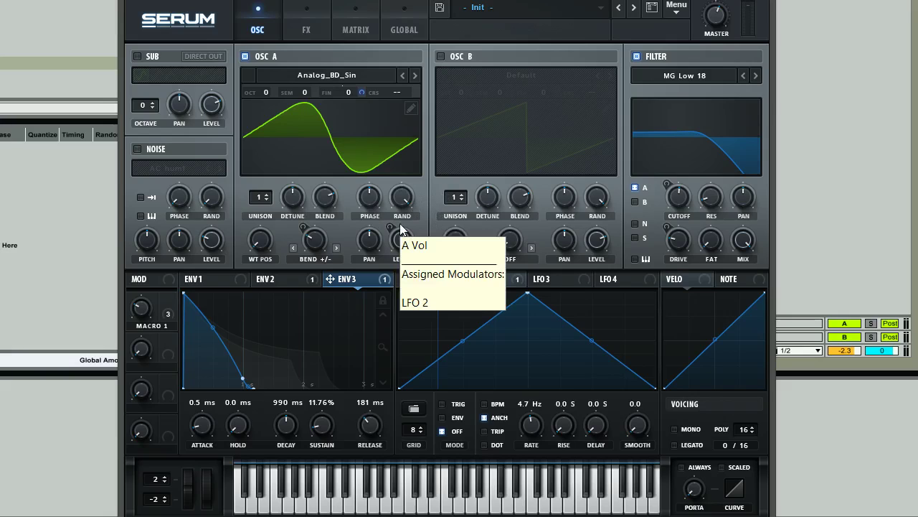